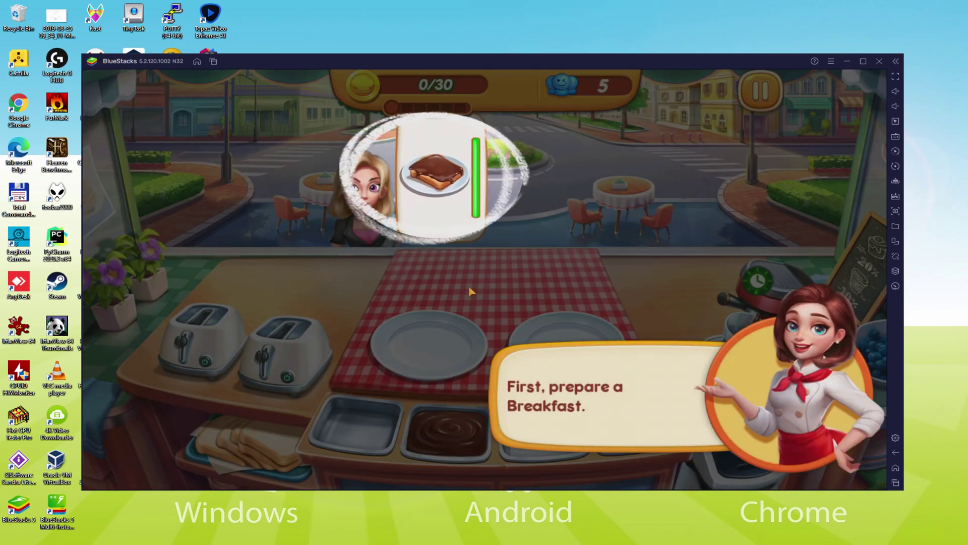
- Toast a bread slice, spread it with chocolate and serve it to the first customer, and serve the coffee to the next one
{"action": "left_click", "coordinate": [457, 197]}
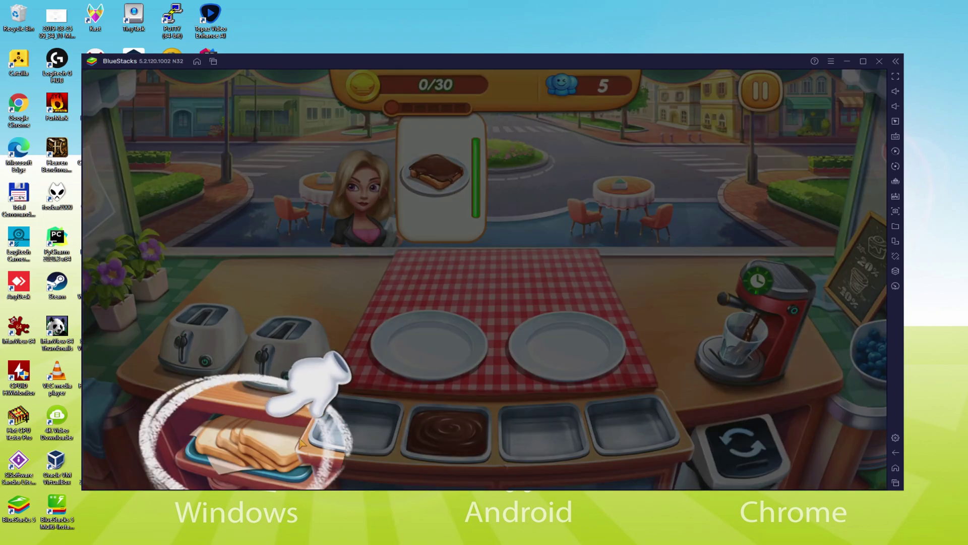
{"action": "left_click_drag", "start_coordinate": [247, 439], "coordinate": [303, 348]}
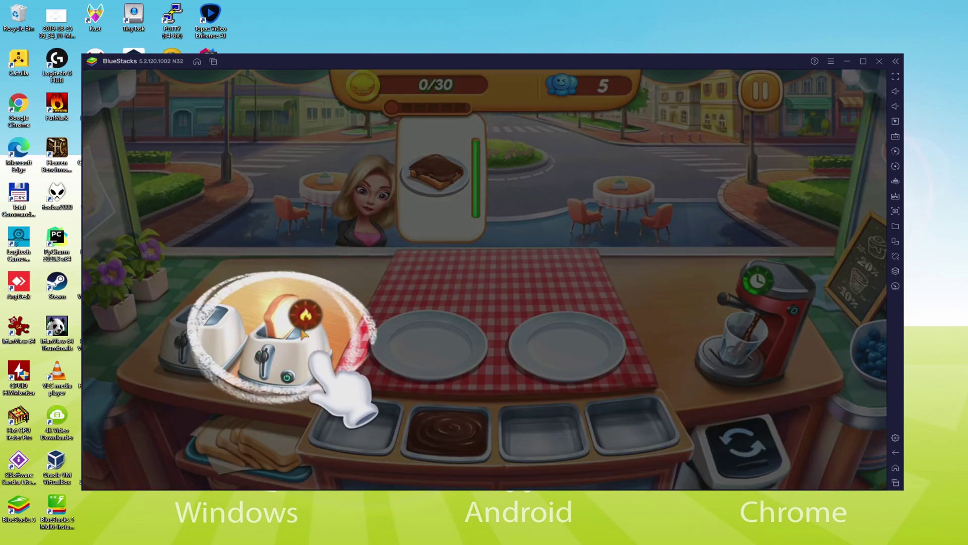
{"action": "left_click", "coordinate": [306, 337]}
{"action": "left_click", "coordinate": [447, 431]}
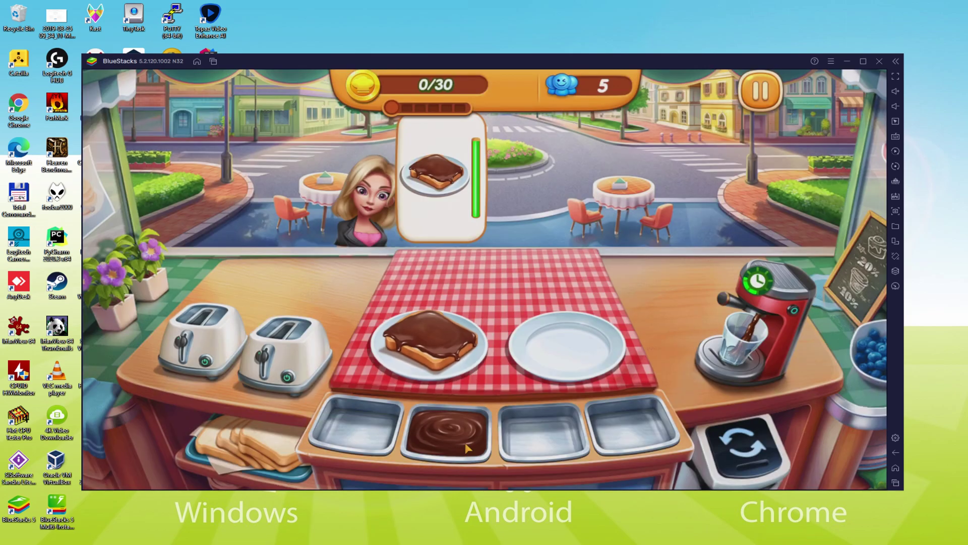
{"action": "left_click", "coordinate": [449, 354]}
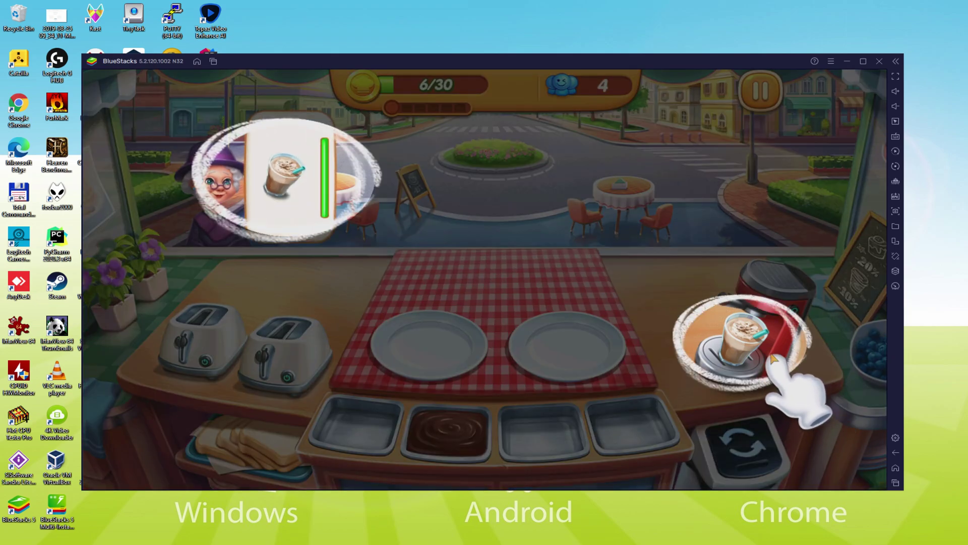
{"action": "left_click", "coordinate": [773, 356]}
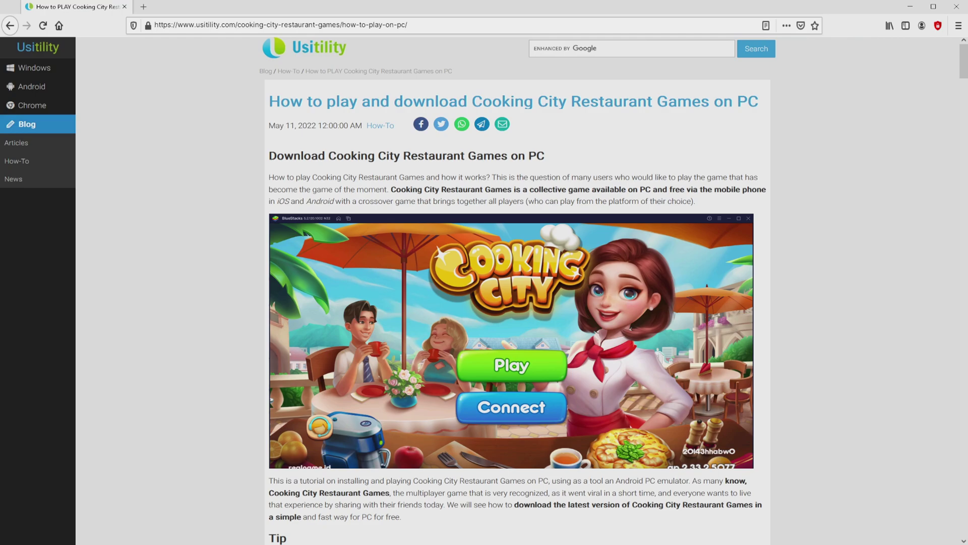
- In the browser, open the BlueStacks page from the Cooking City guide's download link and request the game's PC installer
{"action": "scroll", "coordinate": [517, 303], "scroll_direction": "down", "scroll_amount": 4}
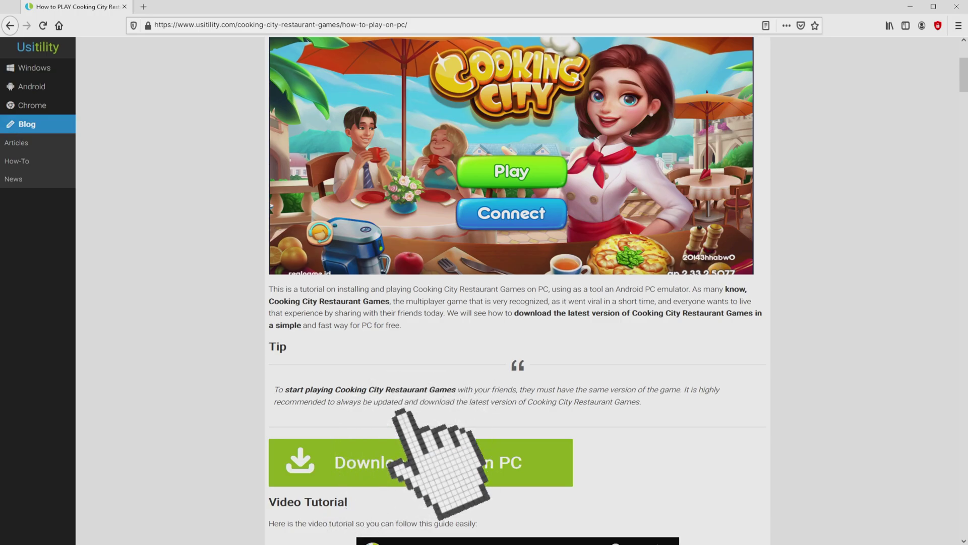
{"action": "left_click", "coordinate": [420, 462]}
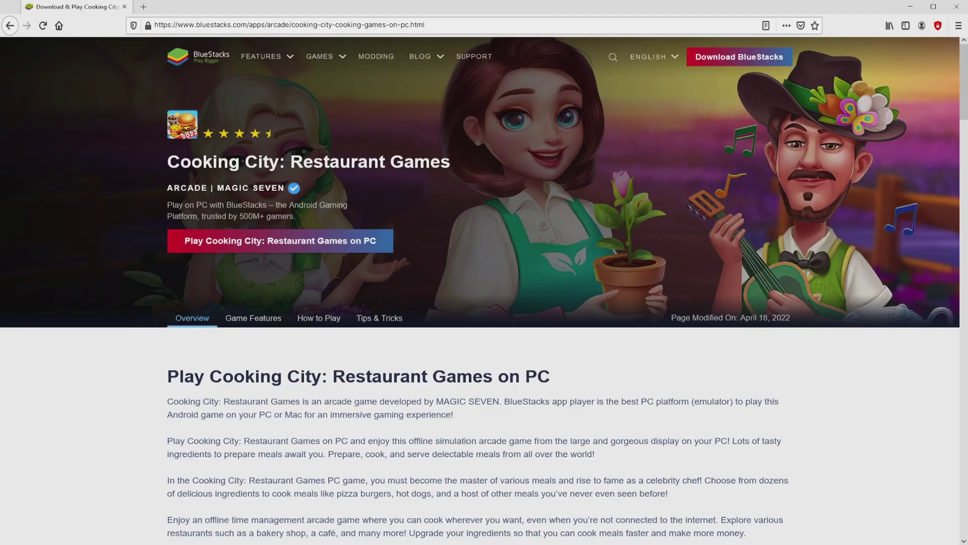
{"action": "scroll", "coordinate": [484, 302], "scroll_direction": "down", "scroll_amount": 15}
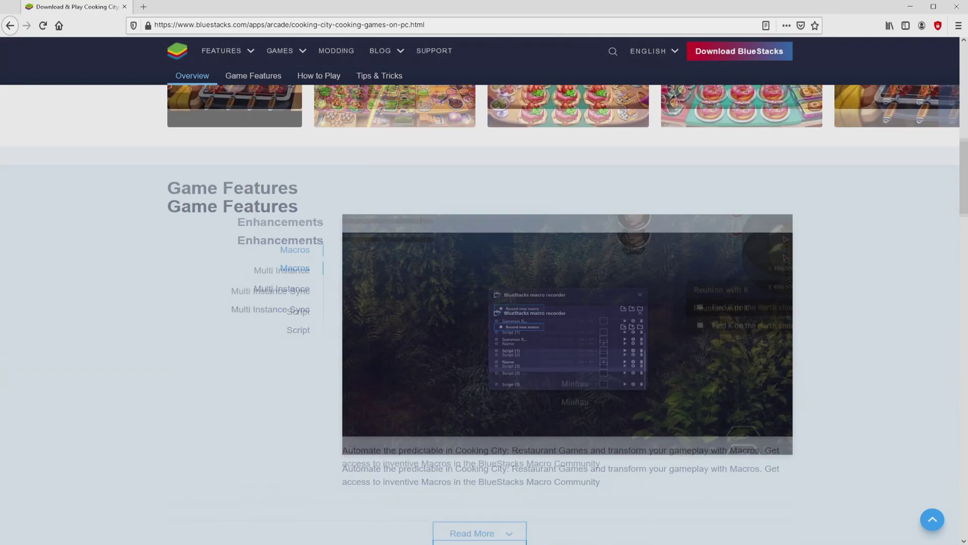
{"action": "scroll", "coordinate": [484, 303], "scroll_direction": "down", "scroll_amount": 5}
{"action": "scroll", "coordinate": [484, 303], "scroll_direction": "up", "scroll_amount": 10}
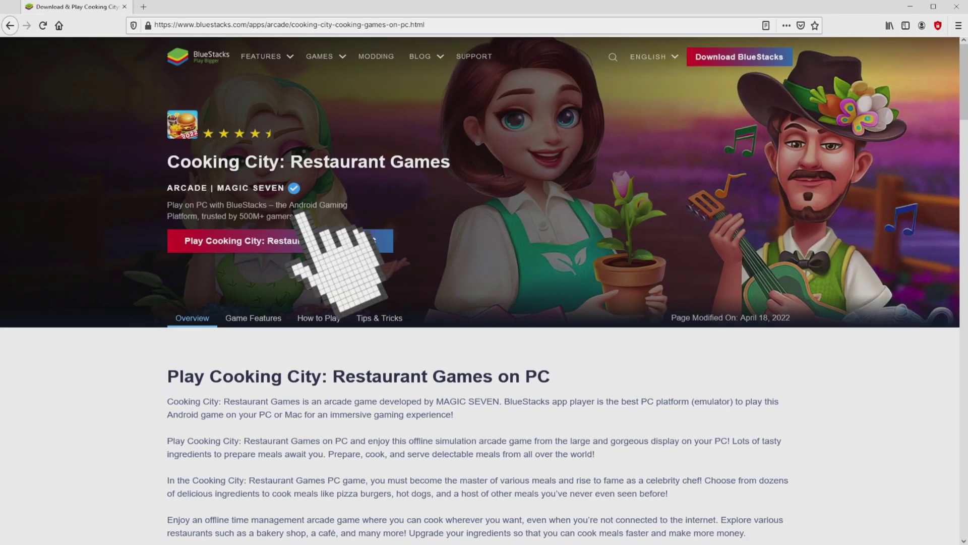
{"action": "left_click", "coordinate": [281, 241]}
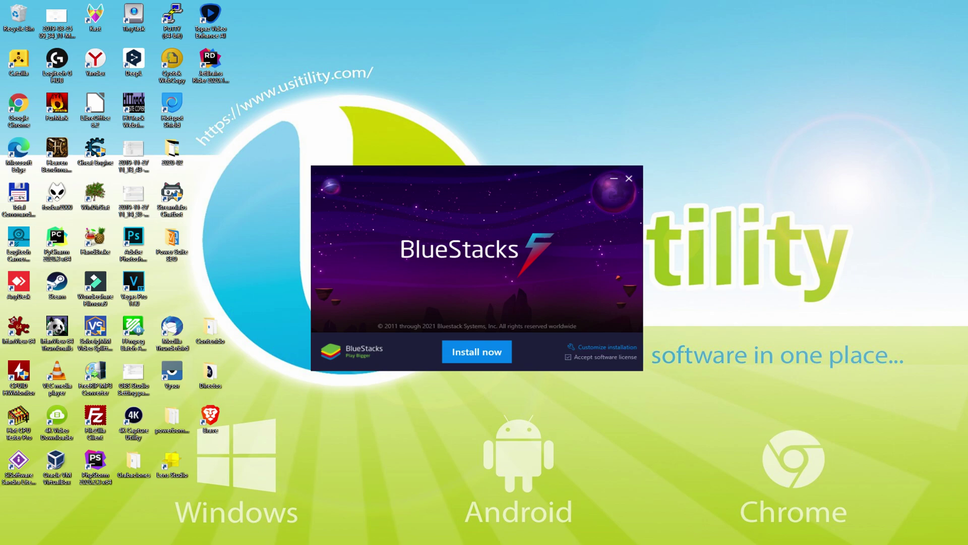
- Review the data path in the BlueStacks installer's custom options and start the installation with the default settings
{"action": "left_click", "coordinate": [598, 347]}
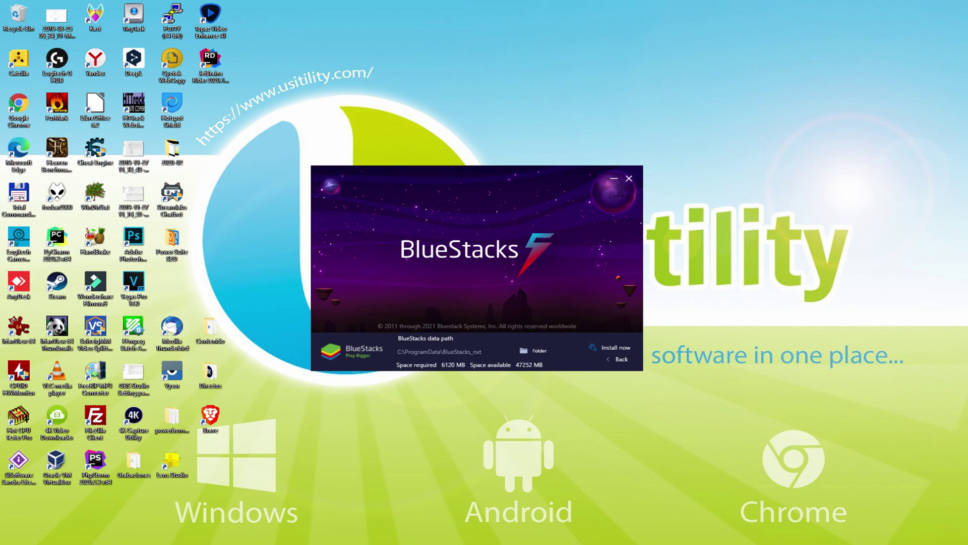
{"action": "left_click", "coordinate": [613, 358]}
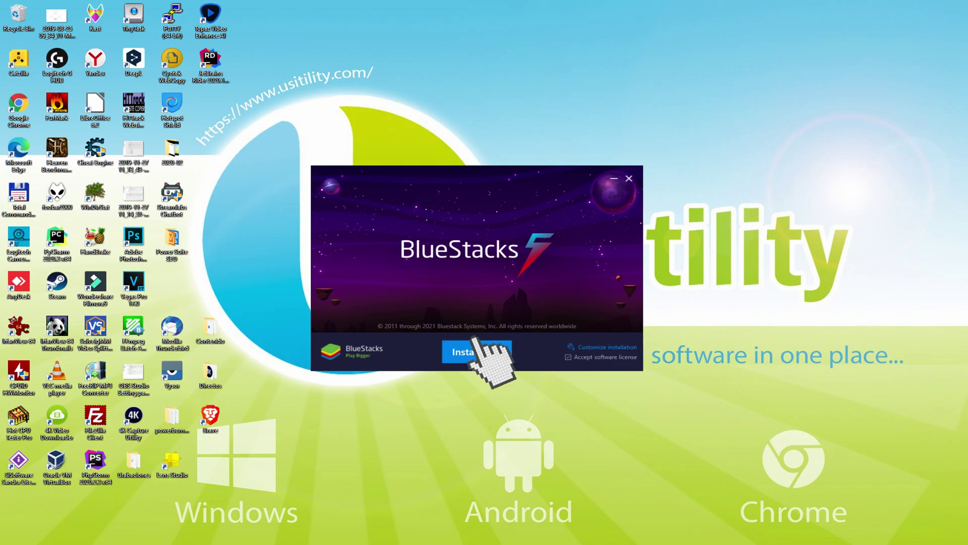
{"action": "left_click", "coordinate": [477, 351]}
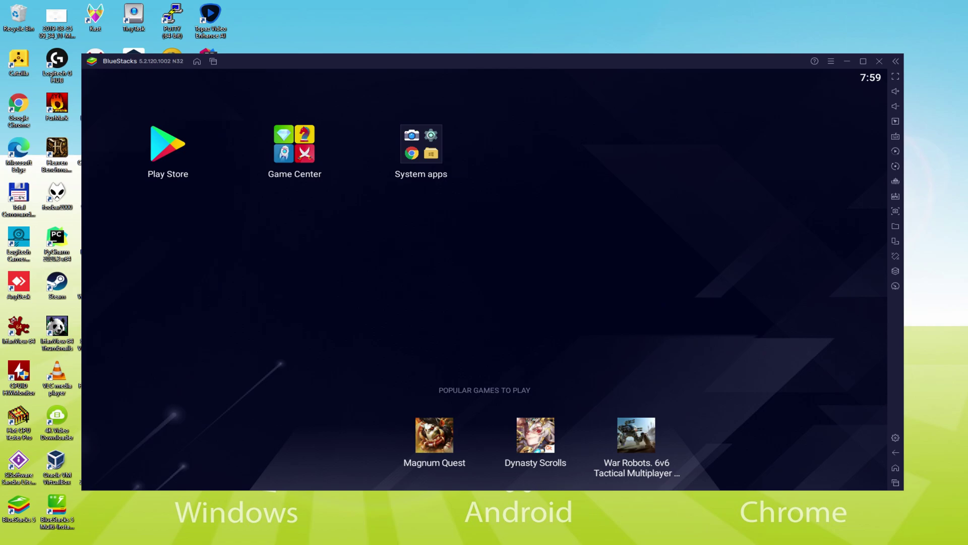
- Open the Play Store in BlueStacks, agree to the Google terms, and accept the Google services with Google Drive backup turned off
{"action": "left_click", "coordinate": [167, 146]}
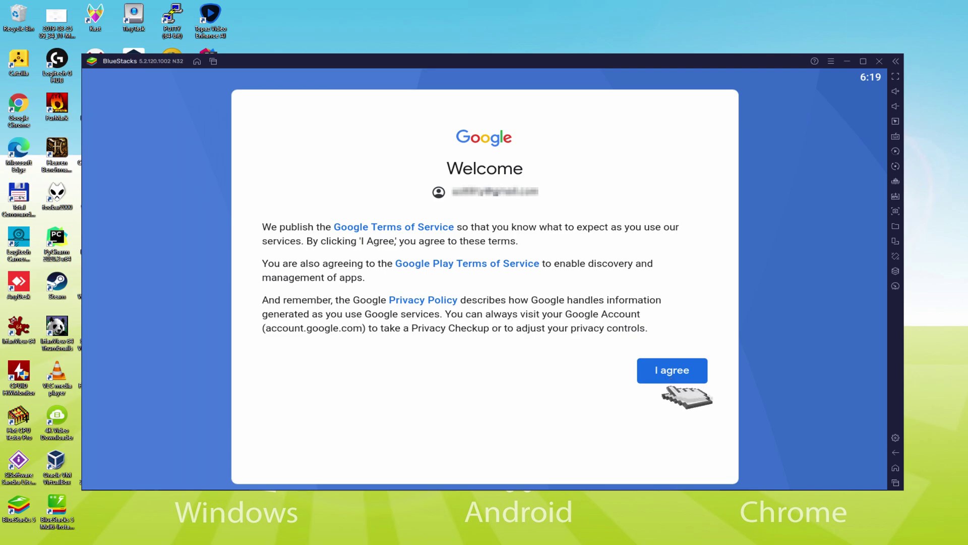
{"action": "left_click", "coordinate": [672, 370]}
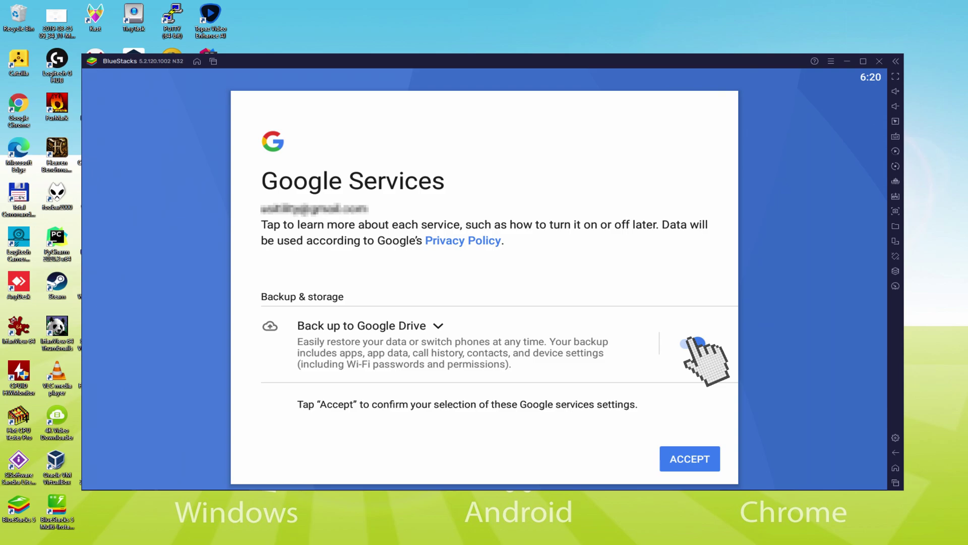
{"action": "left_click", "coordinate": [694, 345]}
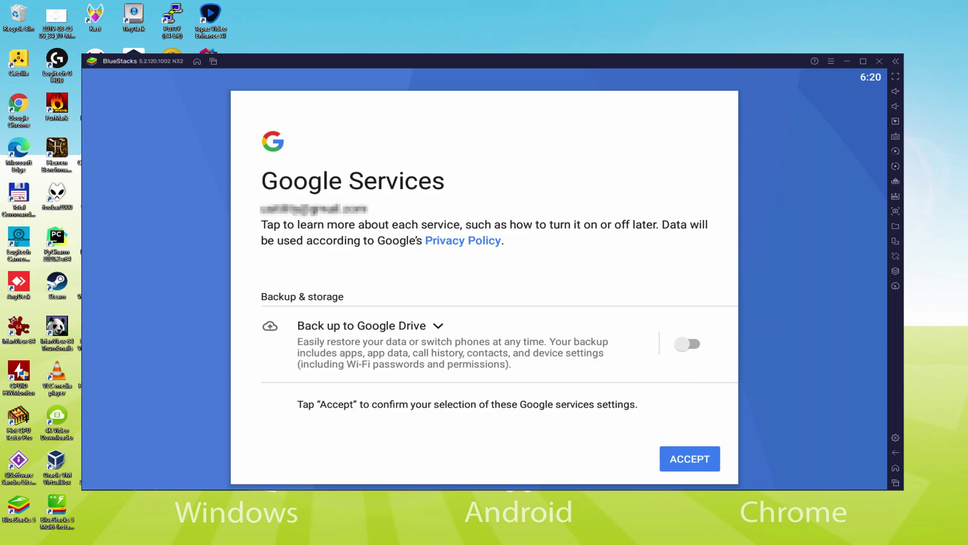
{"action": "left_click", "coordinate": [689, 457]}
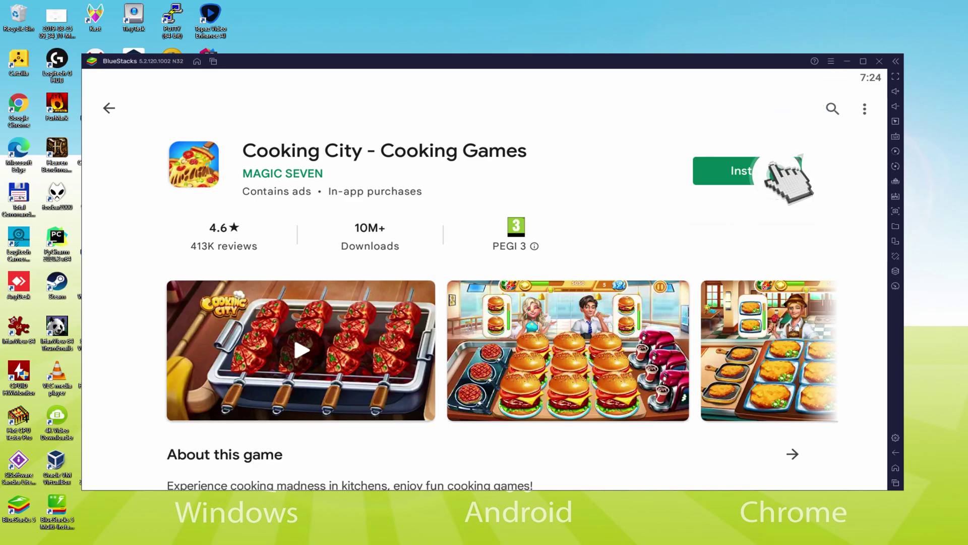
- Install Cooking City - Cooking Games from the Play Store and launch it from the BlueStacks home screen
{"action": "left_click", "coordinate": [772, 170]}
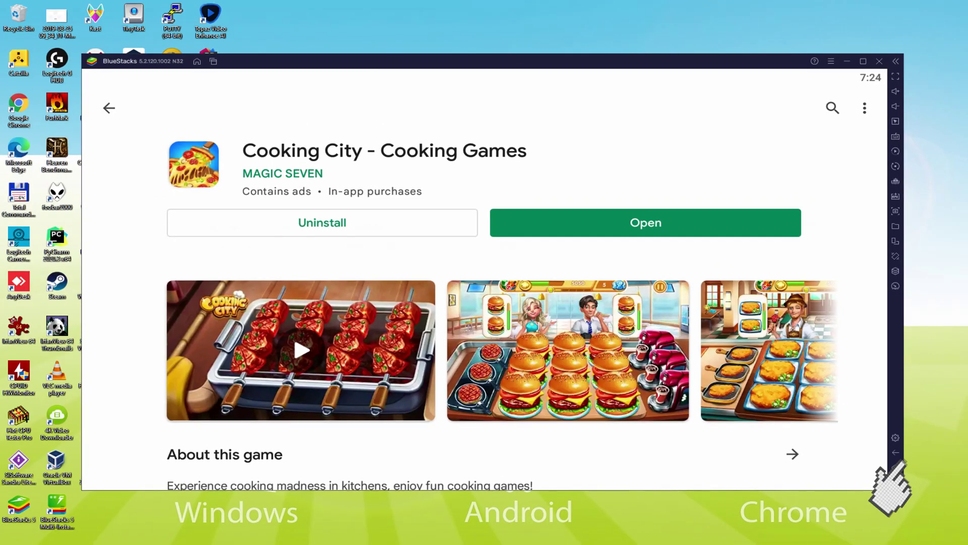
{"action": "left_click", "coordinate": [896, 452]}
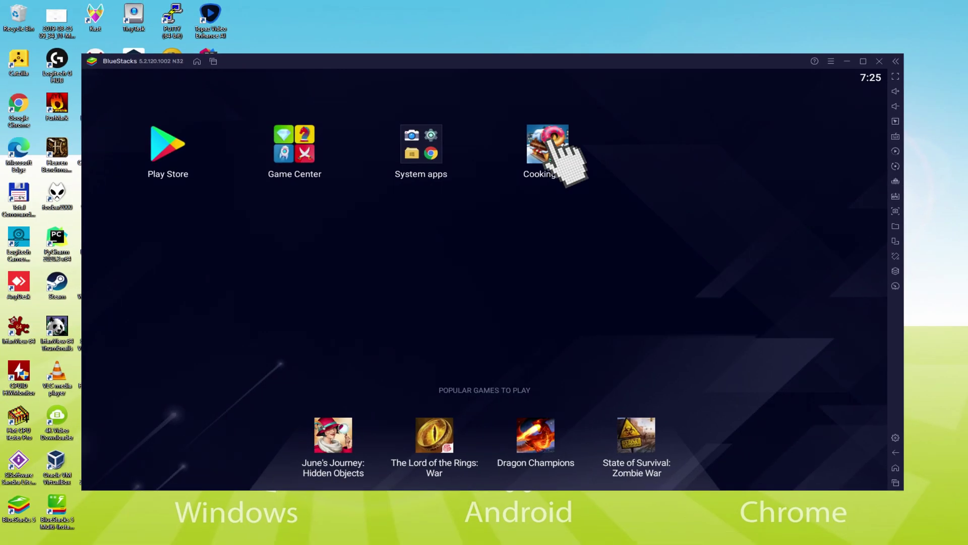
{"action": "left_click", "coordinate": [548, 145]}
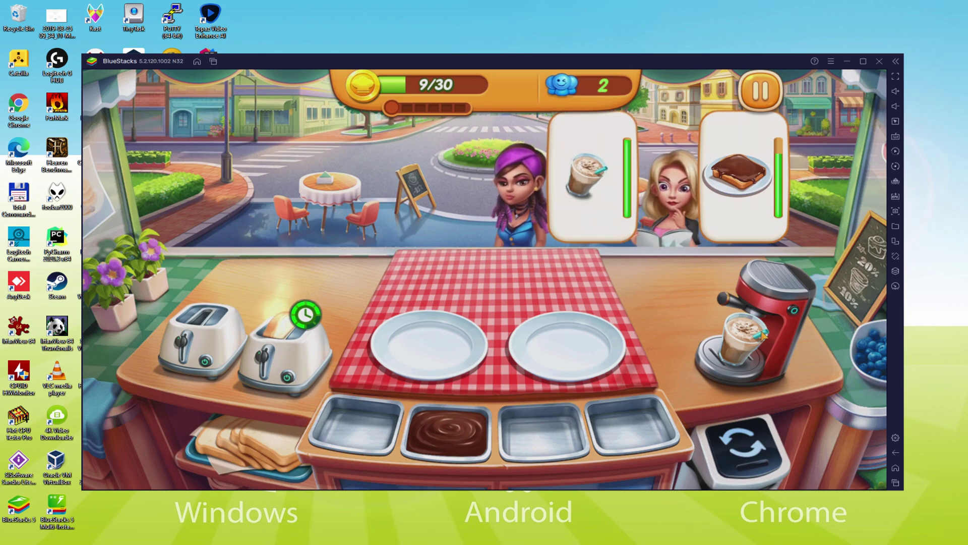
- Serve the coffee and a chocolate-covered toast to the two waiting customers, and load two fresh bread slices into the toasters
{"action": "left_click", "coordinate": [764, 334]}
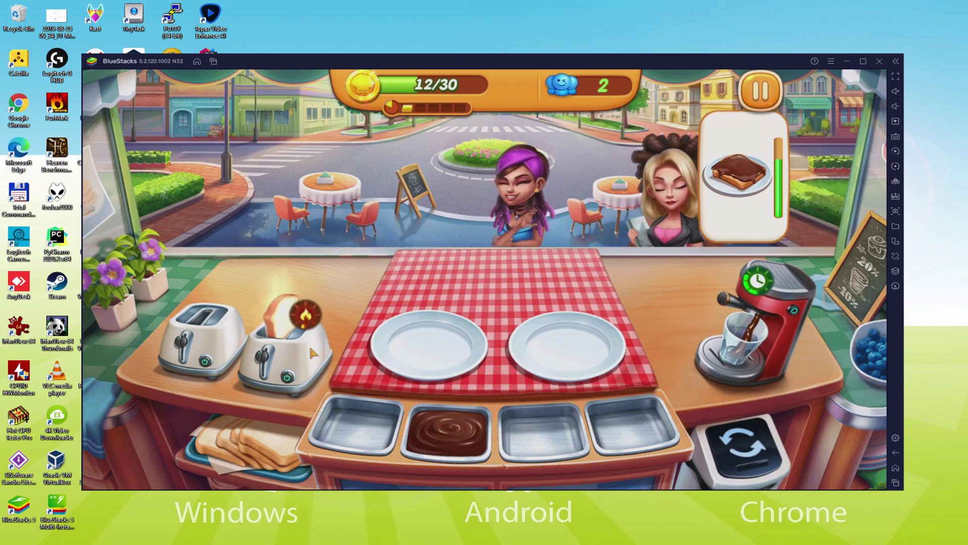
{"action": "left_click", "coordinate": [307, 343]}
{"action": "left_click", "coordinate": [454, 434]}
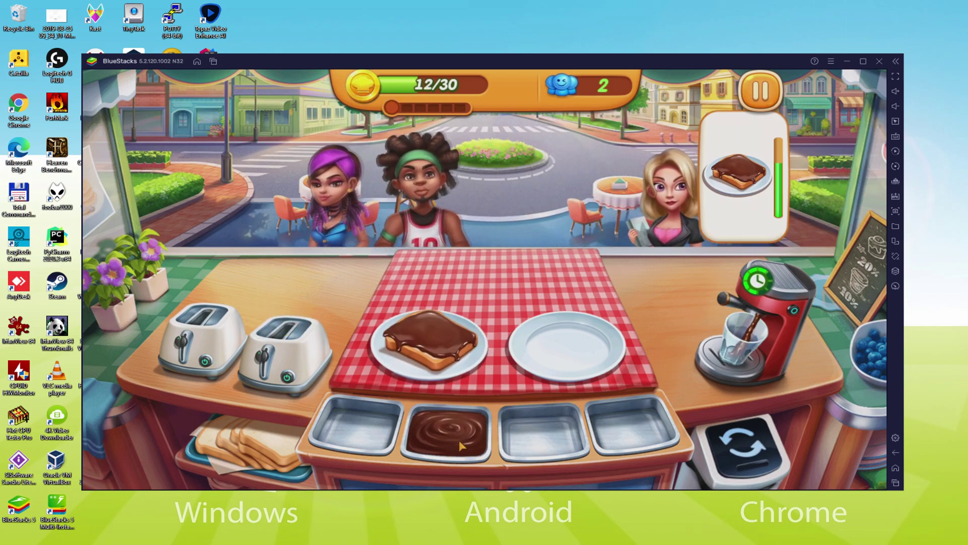
{"action": "left_click", "coordinate": [445, 351]}
{"action": "left_click", "coordinate": [251, 440]}
{"action": "left_click", "coordinate": [251, 440]}
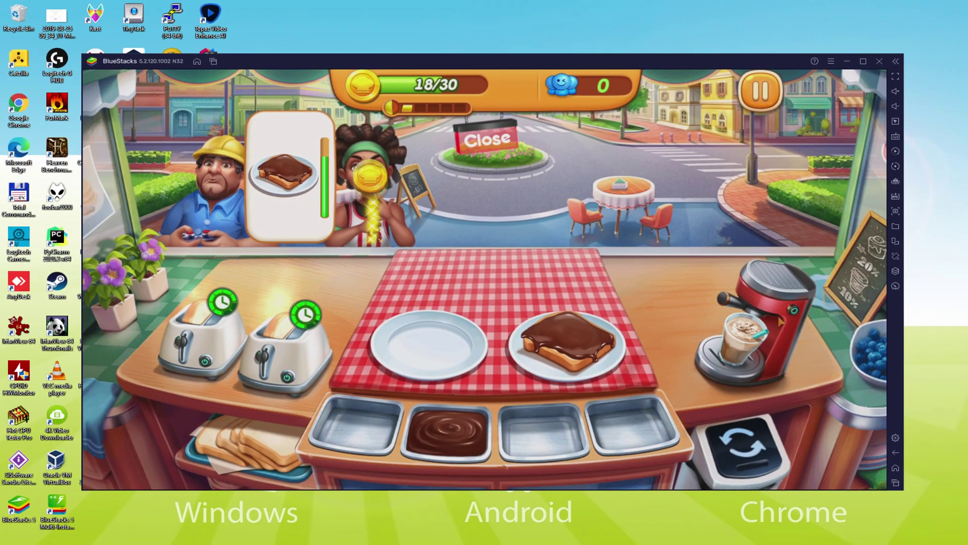
- Finish the level by serving the chocolate toast to the construction worker and plating both toasted slices, and continue past the win screen
{"action": "left_click", "coordinate": [570, 343]}
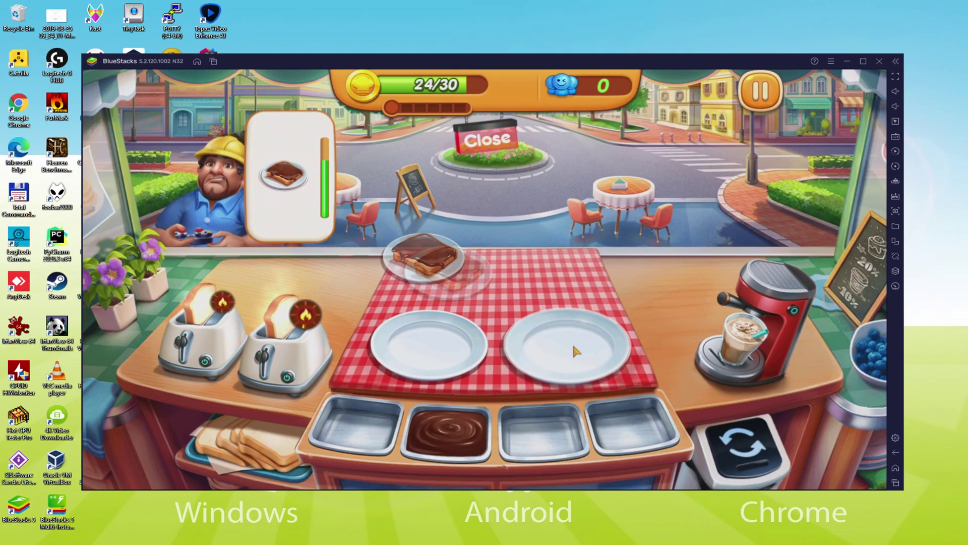
{"action": "left_click", "coordinate": [285, 328]}
{"action": "left_click", "coordinate": [198, 314]}
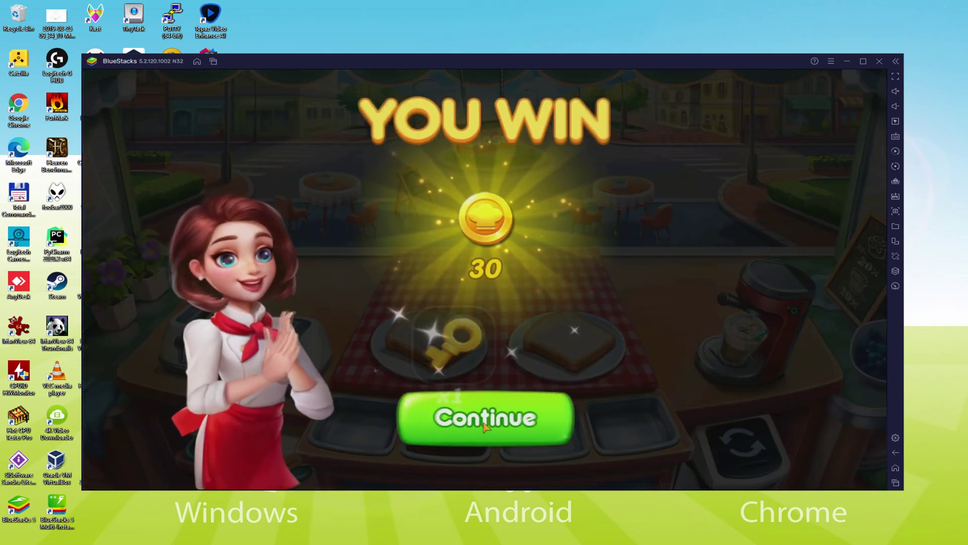
{"action": "left_click", "coordinate": [485, 426]}
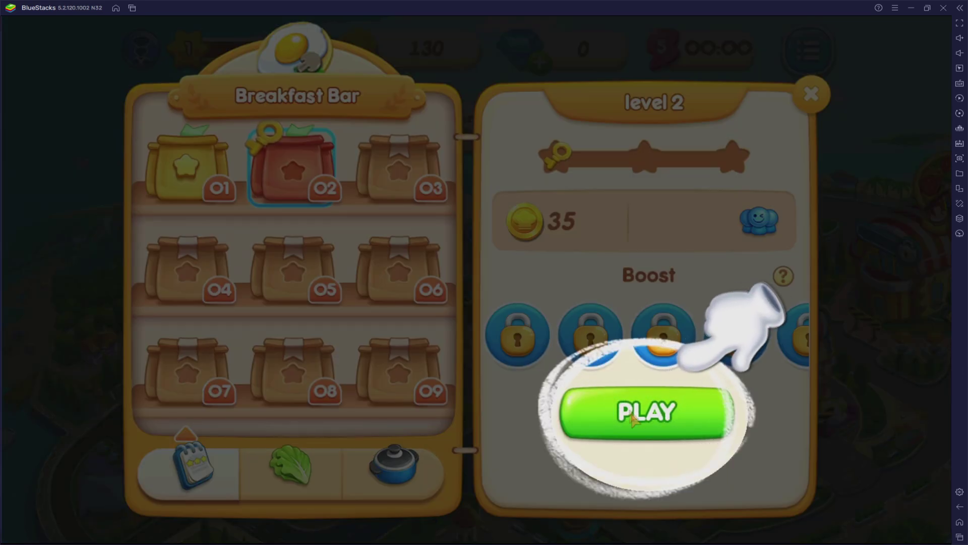
- Start level 2 of the Breakfast Bar and put two bread slices in the toasters
{"action": "left_click", "coordinate": [662, 414]}
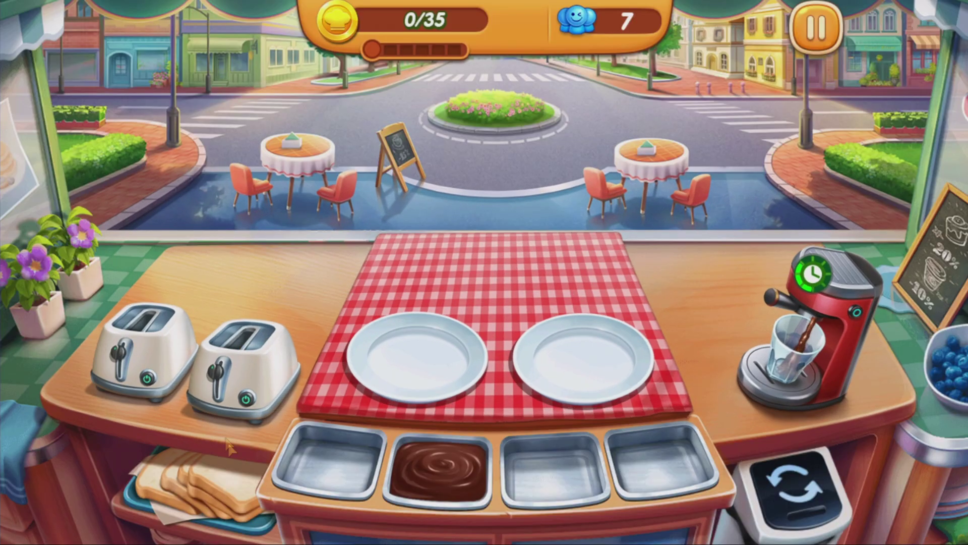
{"action": "left_click", "coordinate": [280, 444]}
{"action": "left_click", "coordinate": [279, 444]}
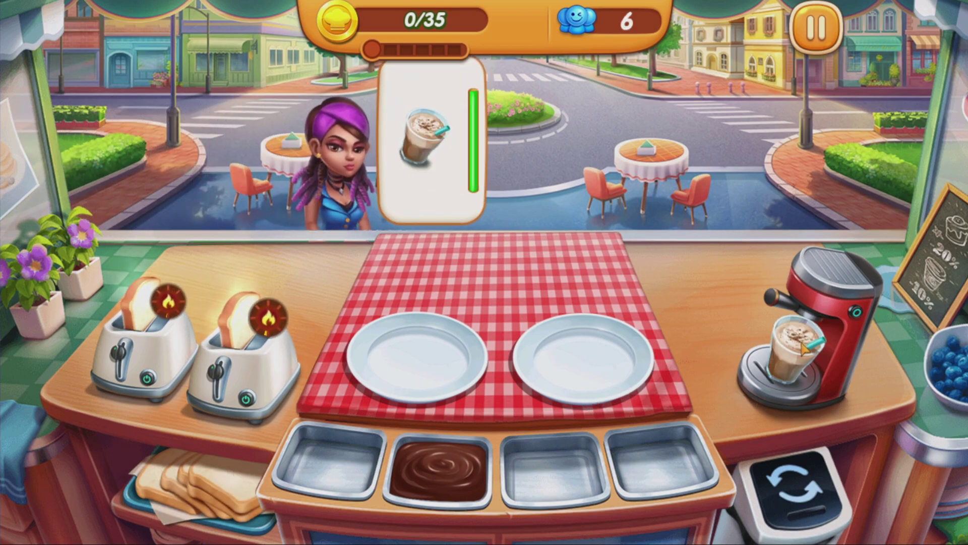
- Serve the coffee to the purple-haired customer, and plate both toasted slices and cover them with chocolate
{"action": "left_click", "coordinate": [802, 348]}
{"action": "left_click", "coordinate": [241, 317]}
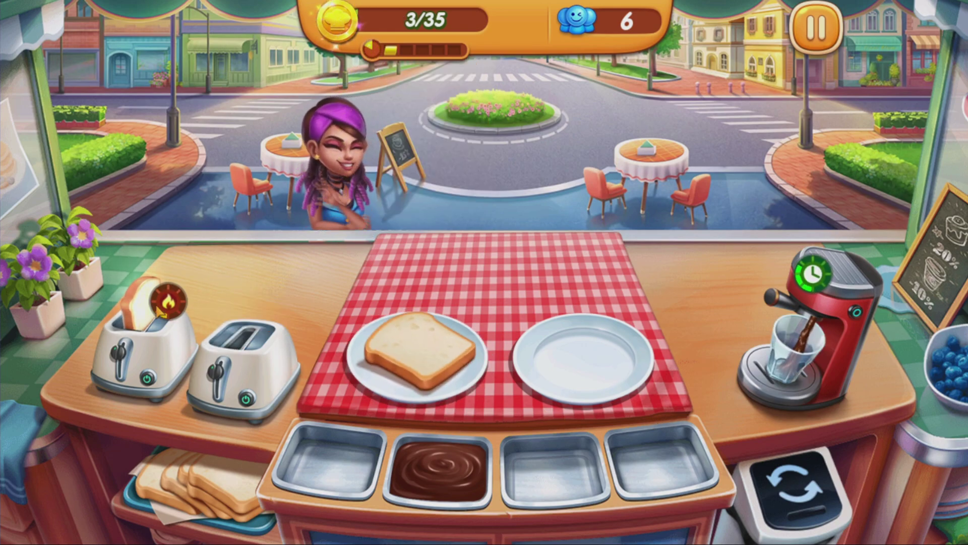
{"action": "left_click", "coordinate": [140, 305]}
{"action": "left_click", "coordinate": [440, 469]}
{"action": "left_click", "coordinate": [441, 469]}
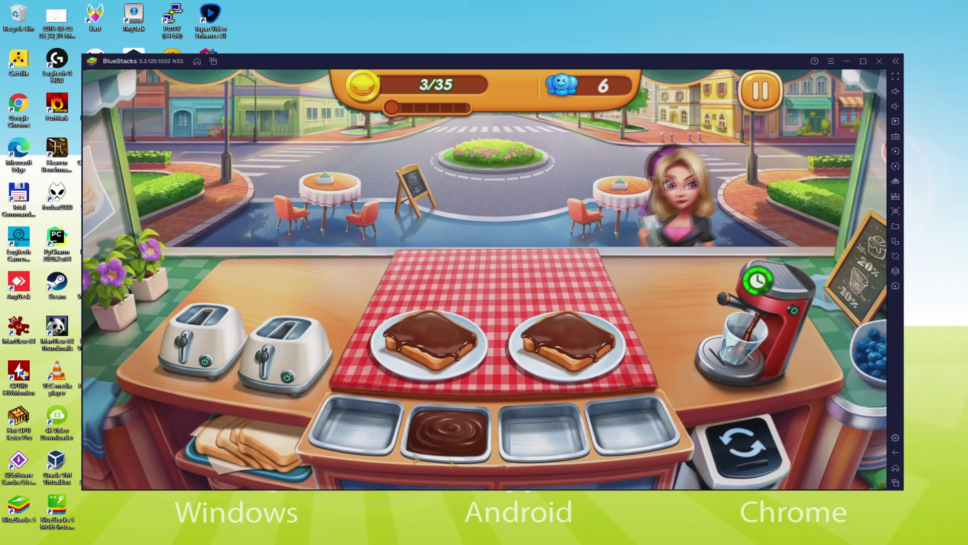
- Load two more bread slices into the toasters and serve a chocolate toast to the blonde customer
{"action": "left_click", "coordinate": [247, 444]}
{"action": "left_click", "coordinate": [247, 444]}
{"action": "left_click", "coordinate": [567, 345]}
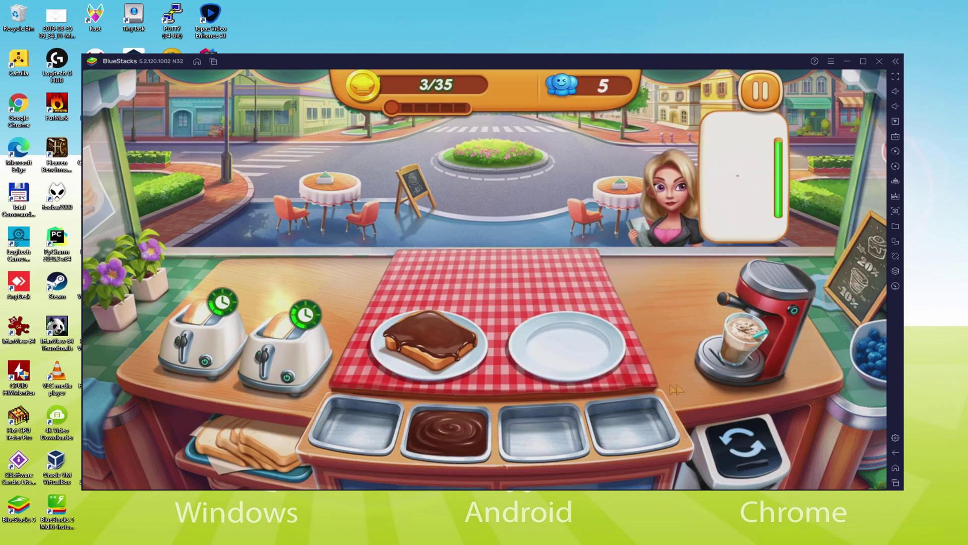
{"action": "left_click", "coordinate": [738, 350]}
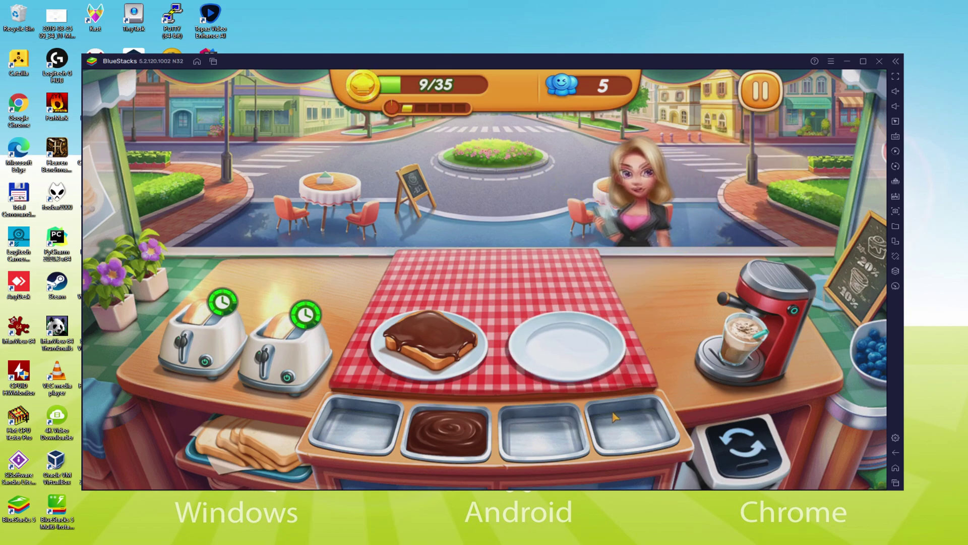
- Plate both toasted slices, spread chocolate on them, and serve two chocolate toasts to the customer in the tie
{"action": "left_click", "coordinate": [282, 343]}
{"action": "left_click", "coordinate": [417, 348]}
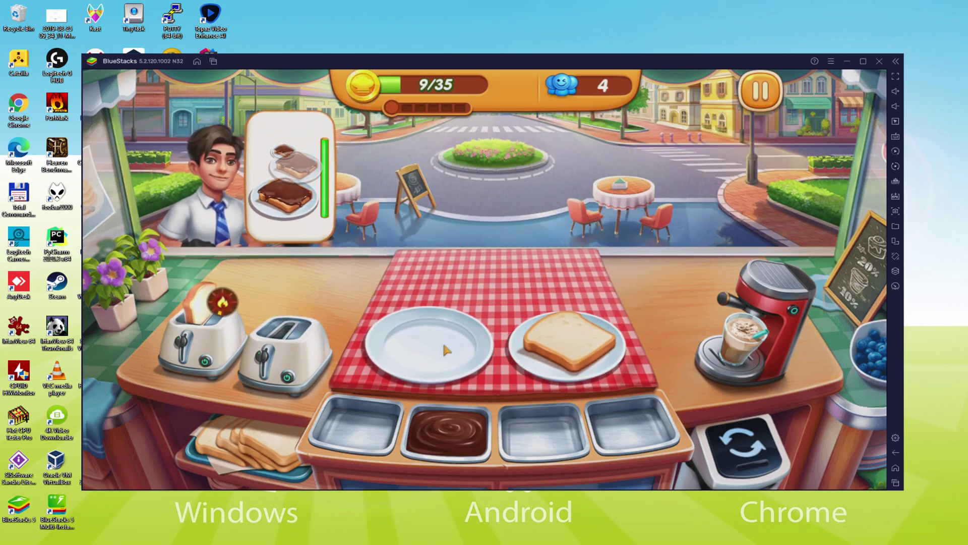
{"action": "left_click", "coordinate": [202, 318]}
{"action": "left_click", "coordinate": [468, 435]}
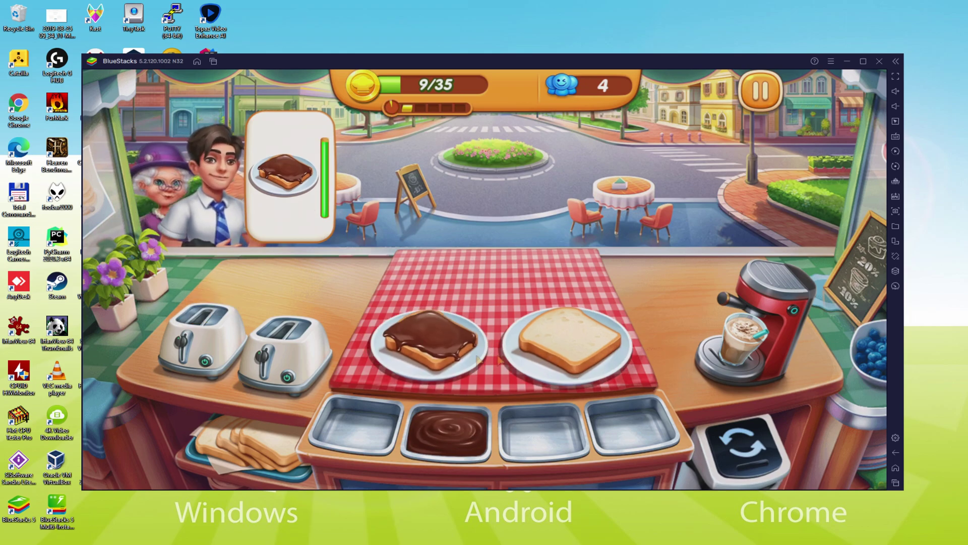
{"action": "left_click", "coordinate": [430, 342]}
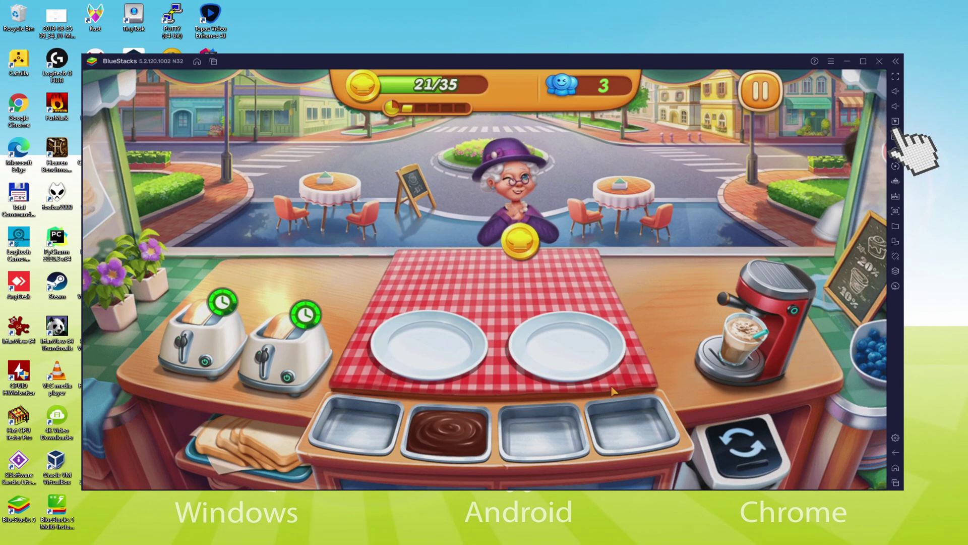
- Plate both toasted slices and cover them with chocolate
{"action": "left_click", "coordinate": [793, 244]}
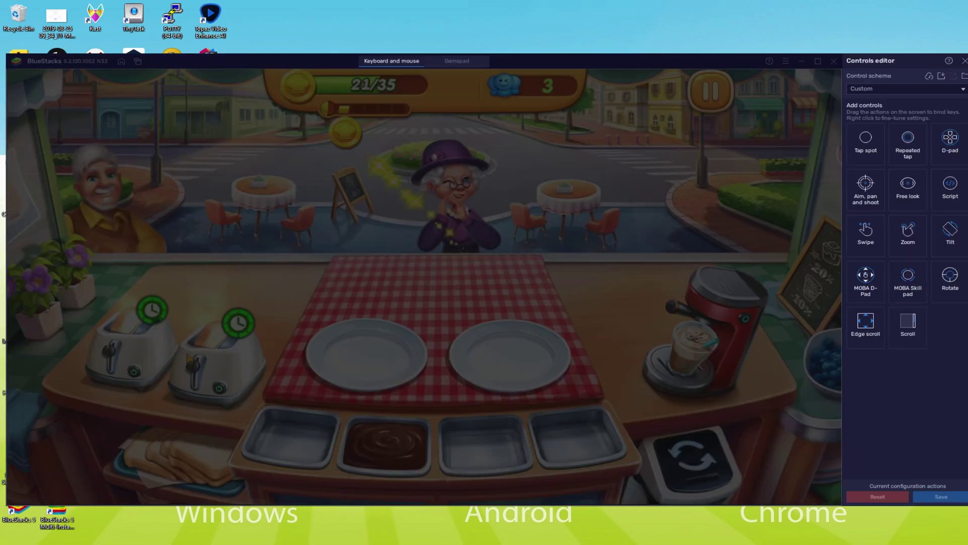
{"action": "left_click", "coordinate": [194, 361]}
{"action": "left_click", "coordinate": [129, 349]}
{"action": "left_click", "coordinate": [388, 446]}
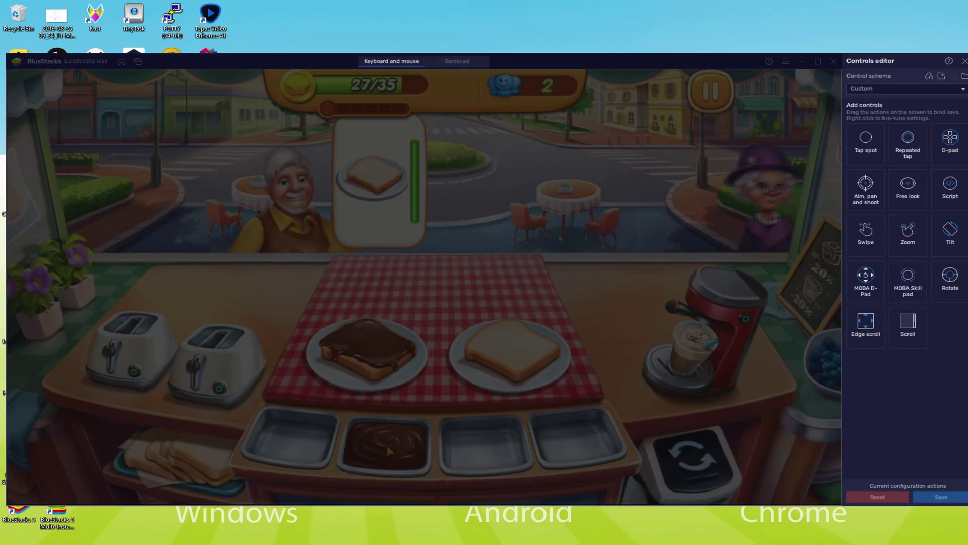
{"action": "left_click", "coordinate": [388, 450]}
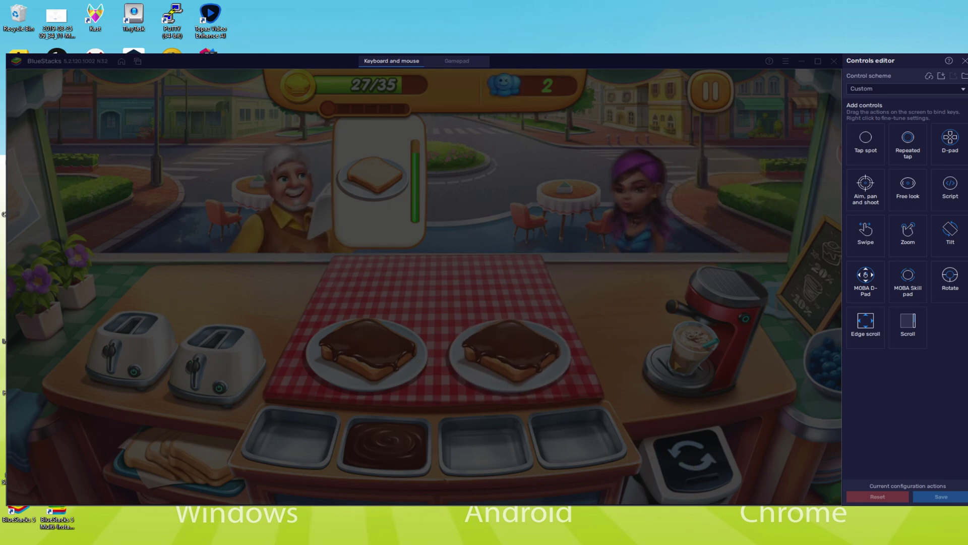
- Serve chocolate toasts to the purple-haired and blonde customers, and toast another slice to serve plain to the grey-haired man
{"action": "left_click", "coordinate": [509, 354]}
{"action": "left_click", "coordinate": [166, 449]}
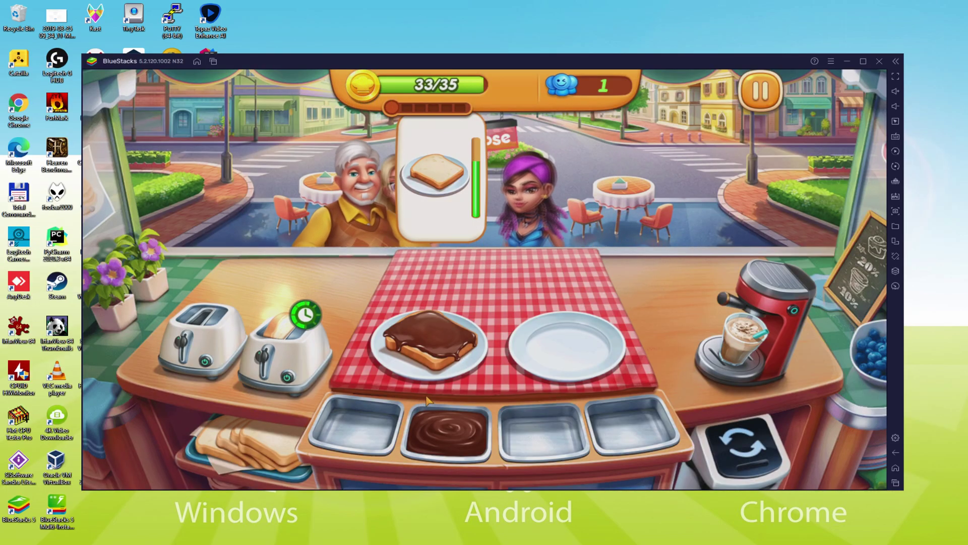
{"action": "left_click", "coordinate": [431, 343]}
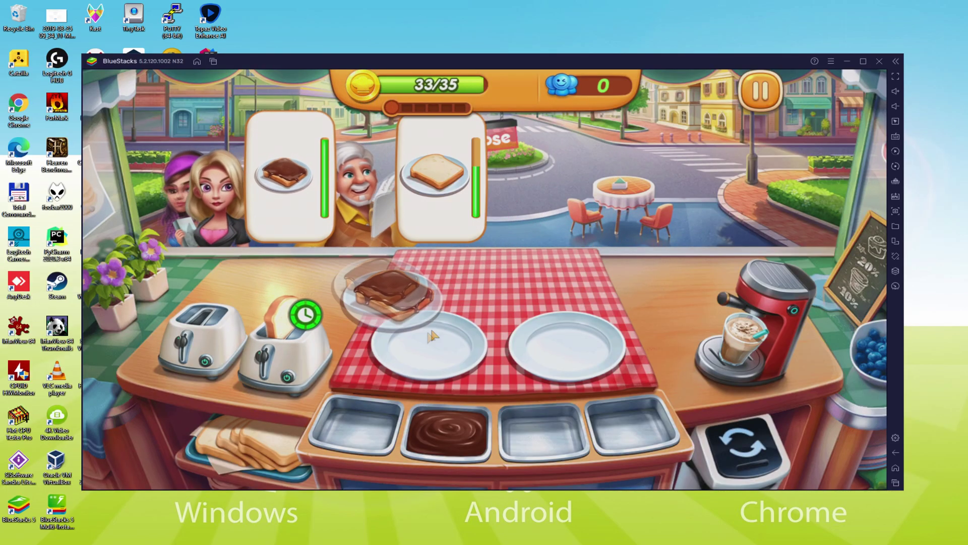
{"action": "left_click", "coordinate": [285, 328]}
{"action": "left_click", "coordinate": [431, 348]}
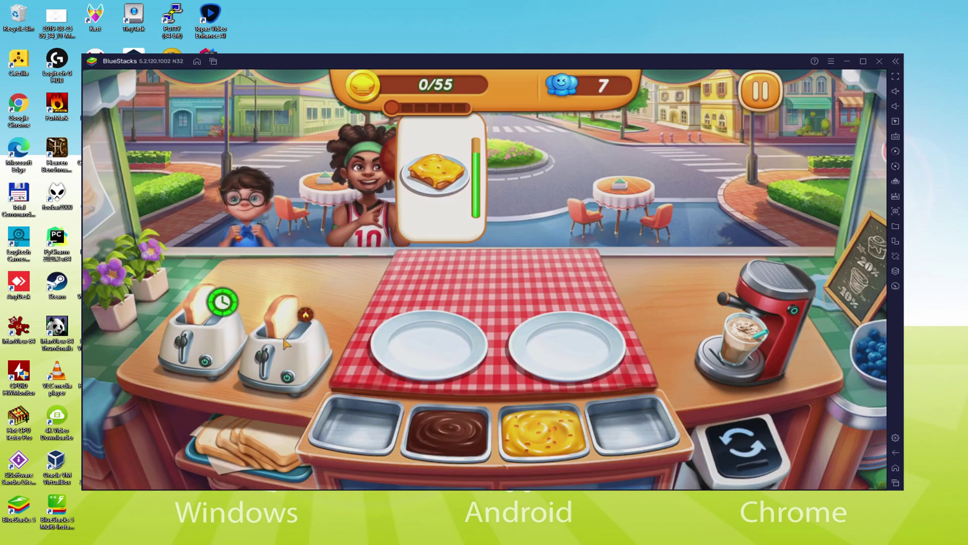
- Plate both toasted slices, covering one with chocolate and the other with the yellow spread
{"action": "left_click", "coordinate": [297, 369]}
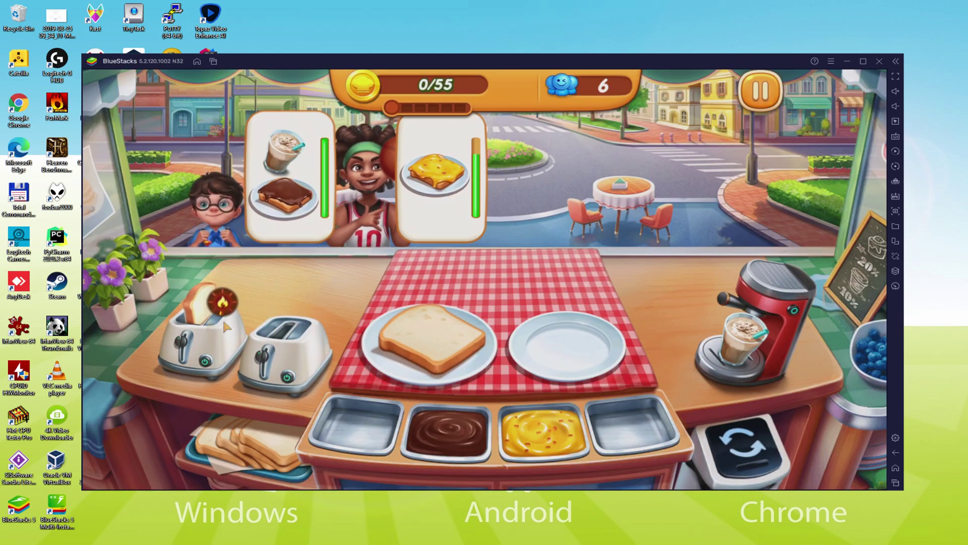
{"action": "left_click", "coordinate": [447, 432]}
{"action": "left_click", "coordinate": [542, 432]}
- Serve the coffee and chocolate toast to the boy with glasses, and the yellow-spread toast to the basketball player
{"action": "left_click", "coordinate": [741, 338]}
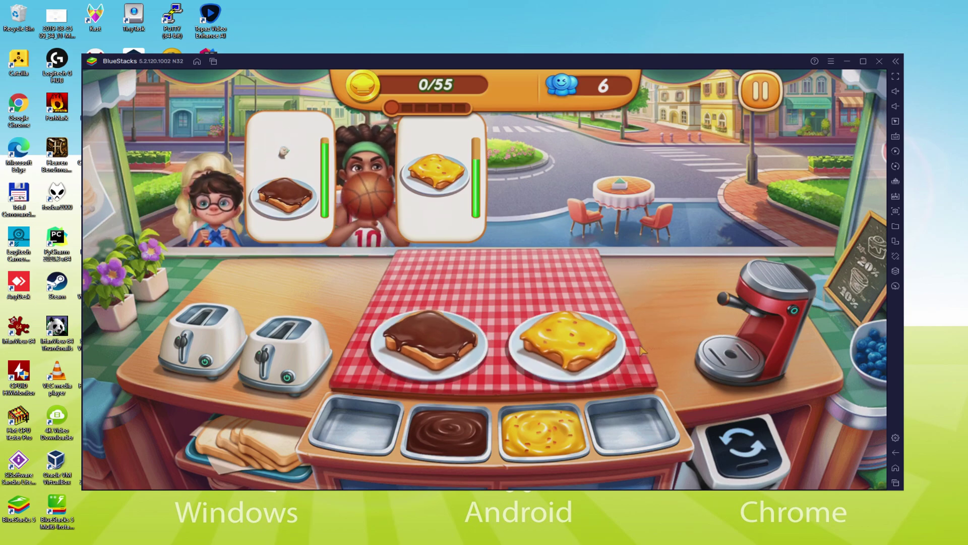
{"action": "left_click", "coordinate": [431, 343]}
{"action": "left_click", "coordinate": [567, 343]}
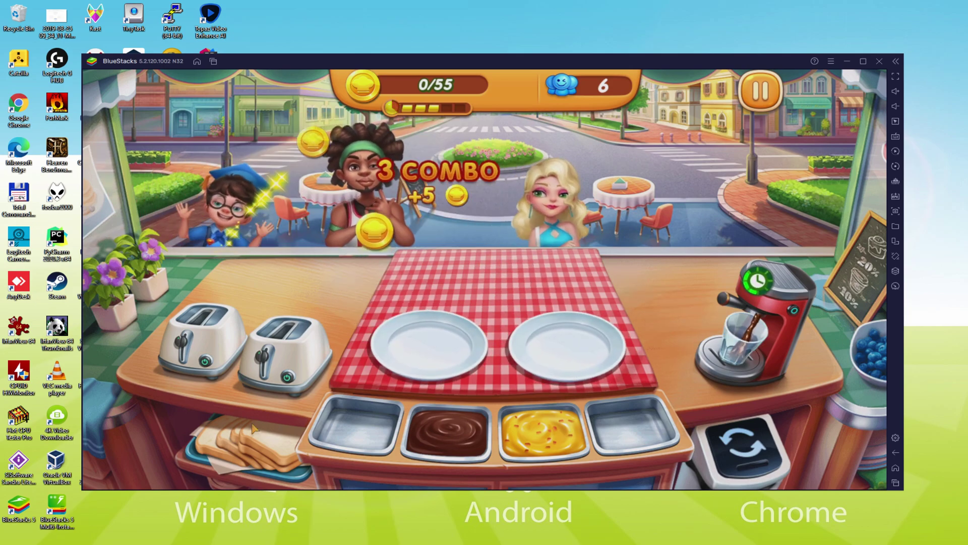
- Toast two bread slices, serve a plain one to the blonde customer, and reload the emptied toaster
{"action": "left_click", "coordinate": [259, 454]}
{"action": "left_click", "coordinate": [259, 454]}
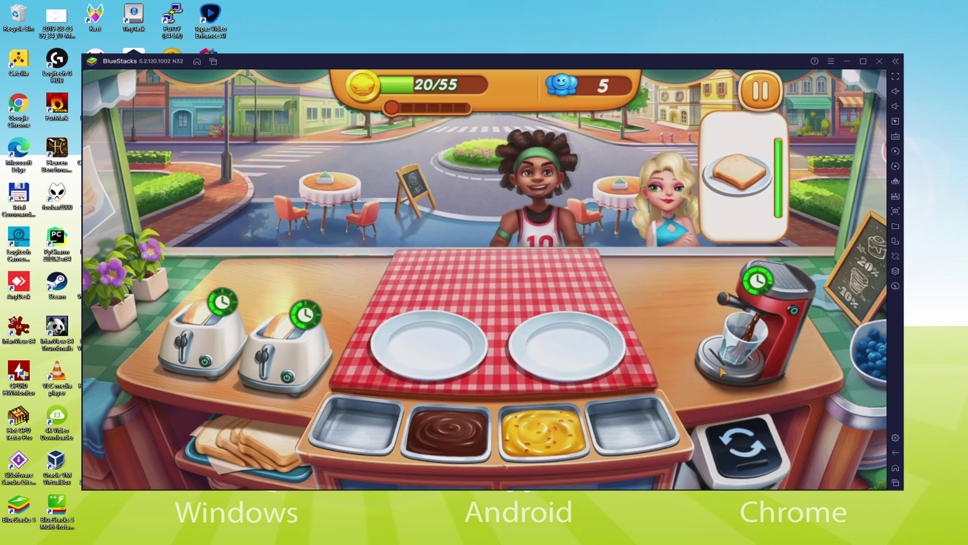
{"action": "left_click", "coordinate": [277, 328]}
{"action": "left_click", "coordinate": [431, 343]}
{"action": "left_click", "coordinate": [259, 454]}
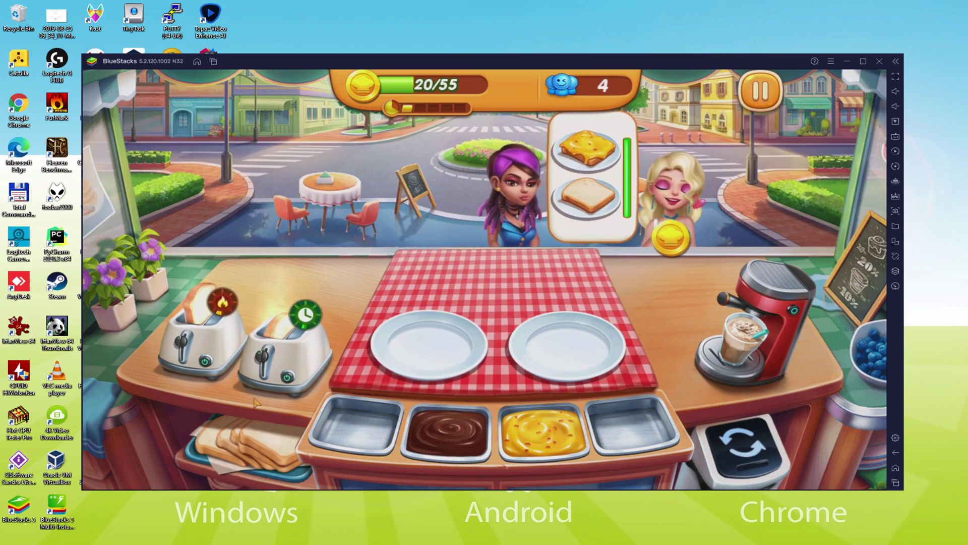
- Serve a plain toast and a yellow-spread toast to the purple-haired customer, reloading both toasters with bread
{"action": "left_click", "coordinate": [215, 315]}
{"action": "left_click", "coordinate": [428, 347]}
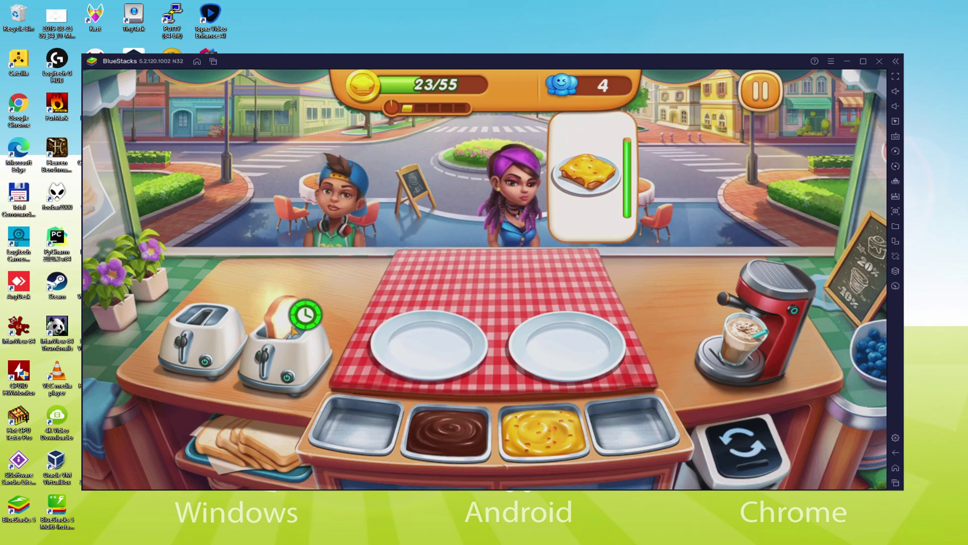
{"action": "left_click", "coordinate": [542, 431]}
{"action": "left_click", "coordinate": [247, 444]}
{"action": "left_click", "coordinate": [247, 443]}
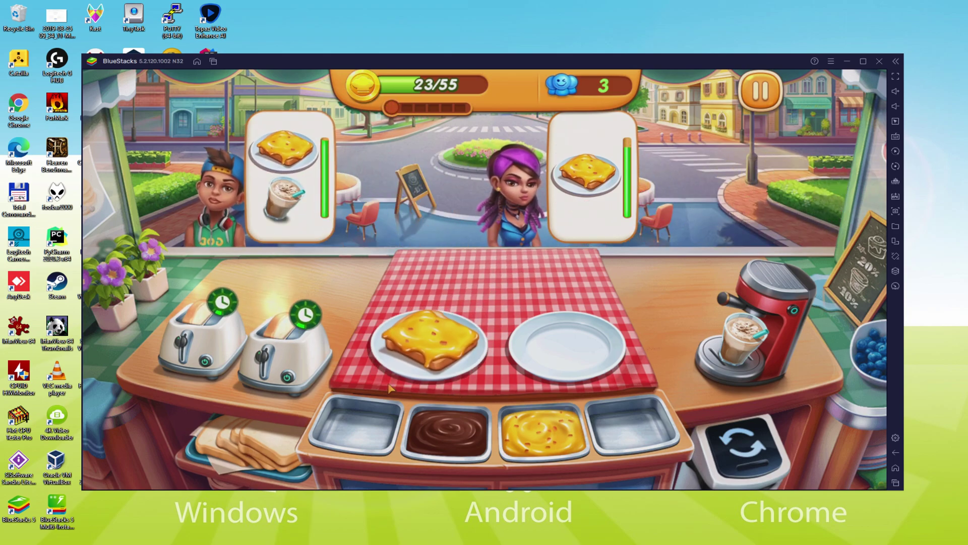
{"action": "left_click", "coordinate": [444, 346]}
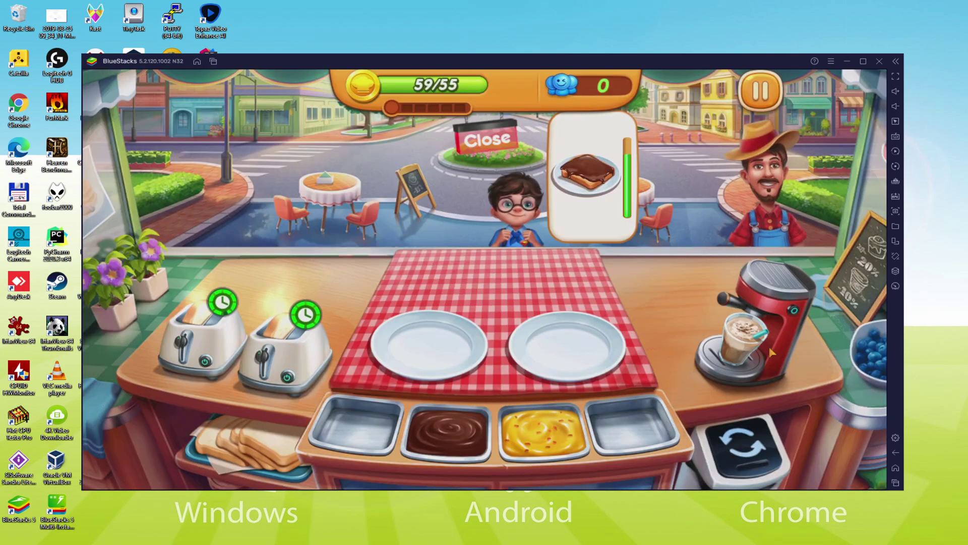
- Plate both toasted slices, serve a chocolate toast to the boy with glasses, and reload a toaster with bread
{"action": "left_click", "coordinate": [283, 318]}
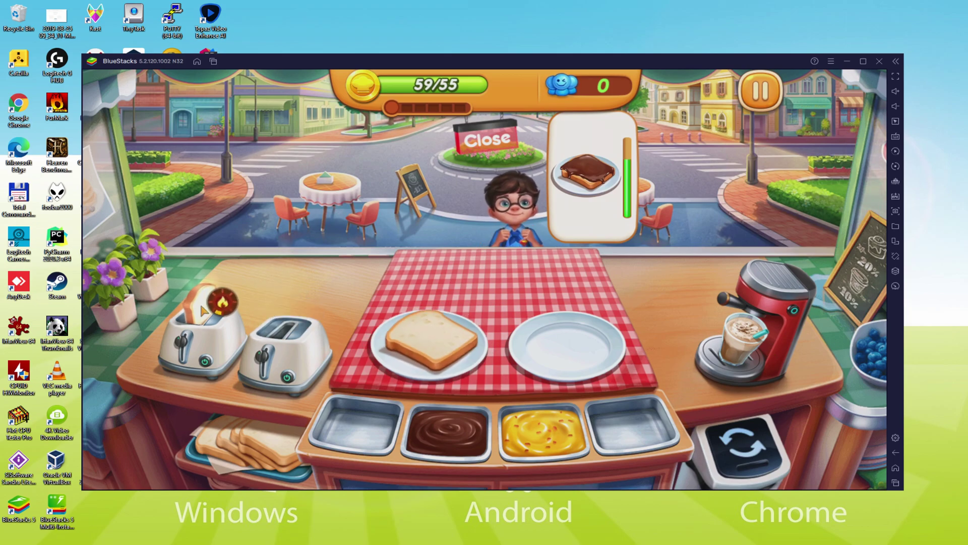
{"action": "left_click", "coordinate": [202, 313]}
{"action": "left_click", "coordinate": [429, 343]}
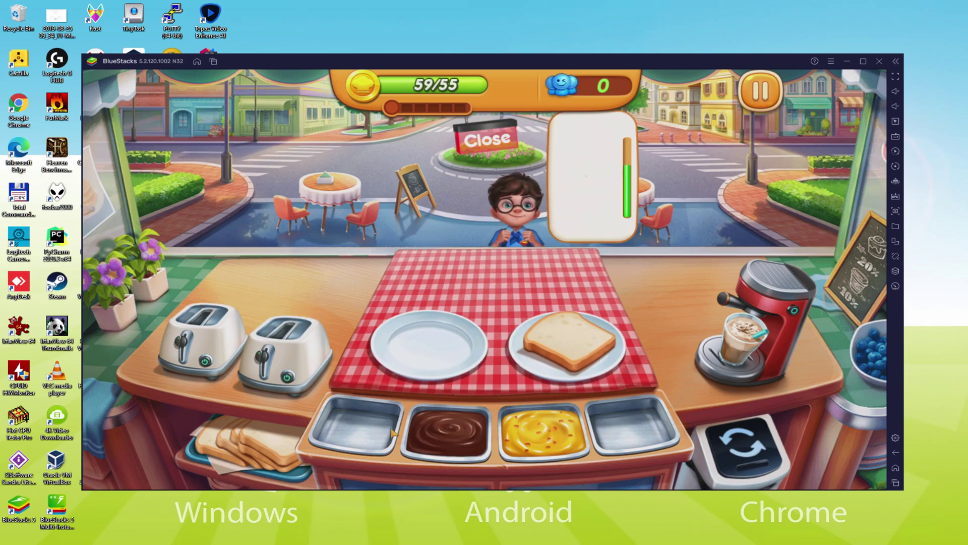
{"action": "left_click", "coordinate": [247, 444]}
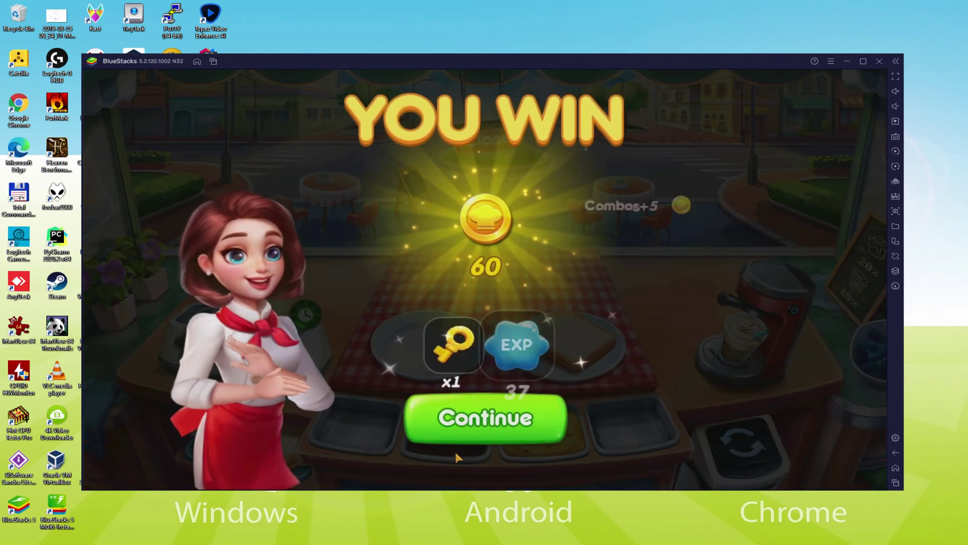
- Continue past the win screen, start level 4 of the Breakfast Bar, and load both toasters with bread
{"action": "left_click", "coordinate": [468, 424]}
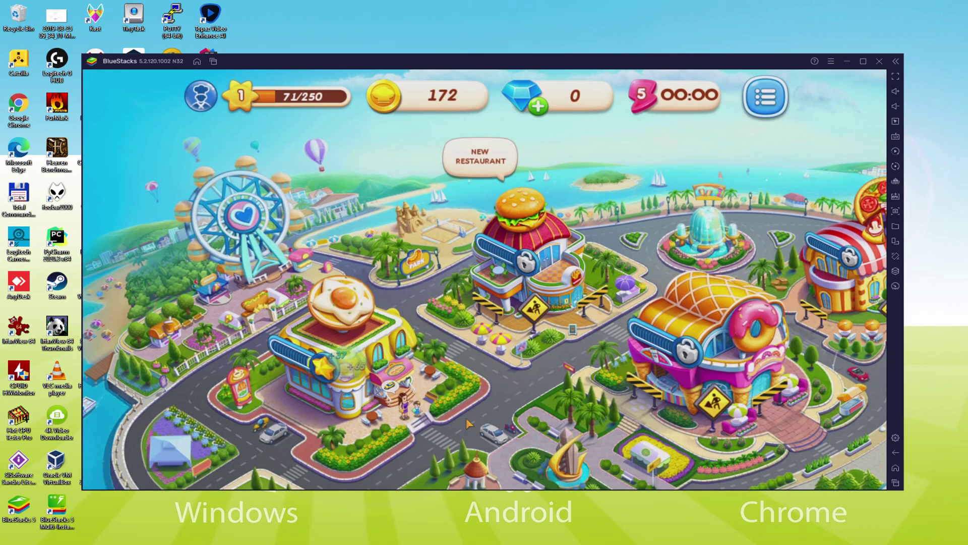
{"action": "left_click", "coordinate": [442, 369]}
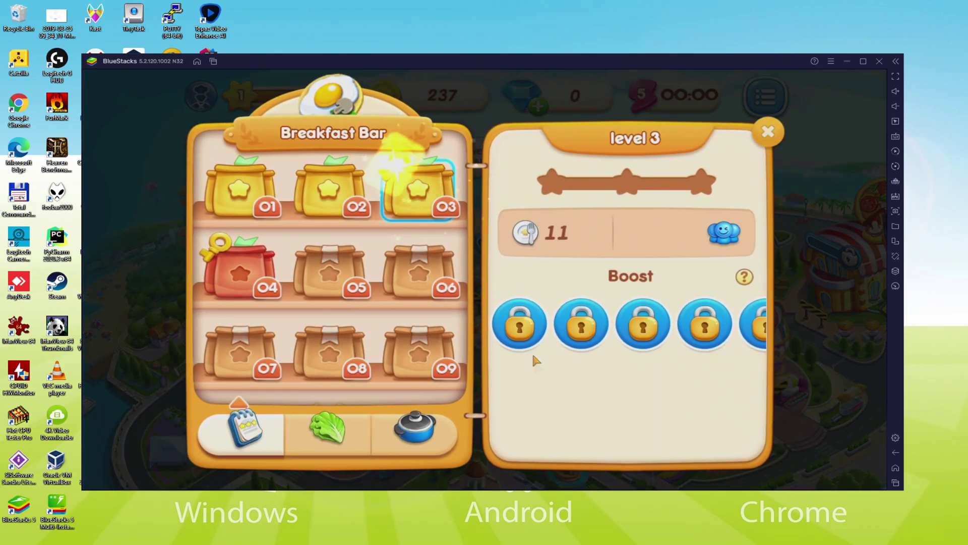
{"action": "scroll", "coordinate": [432, 195], "scroll_direction": "down", "scroll_amount": 2}
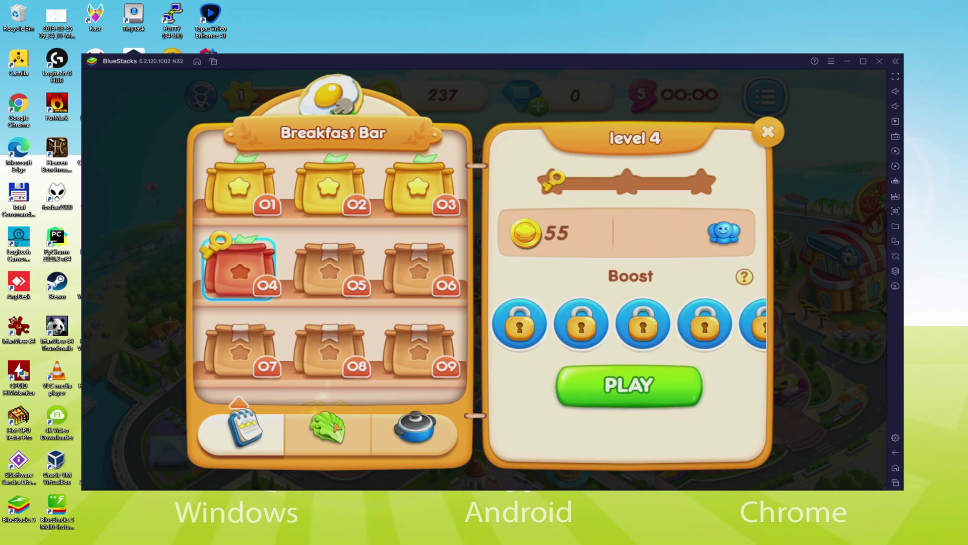
{"action": "left_click", "coordinate": [628, 381]}
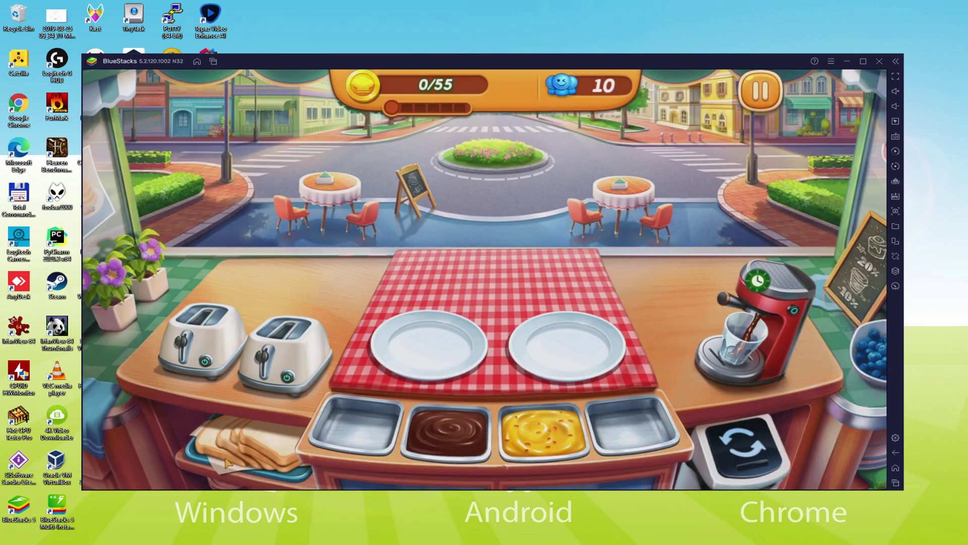
{"action": "left_click", "coordinate": [266, 444]}
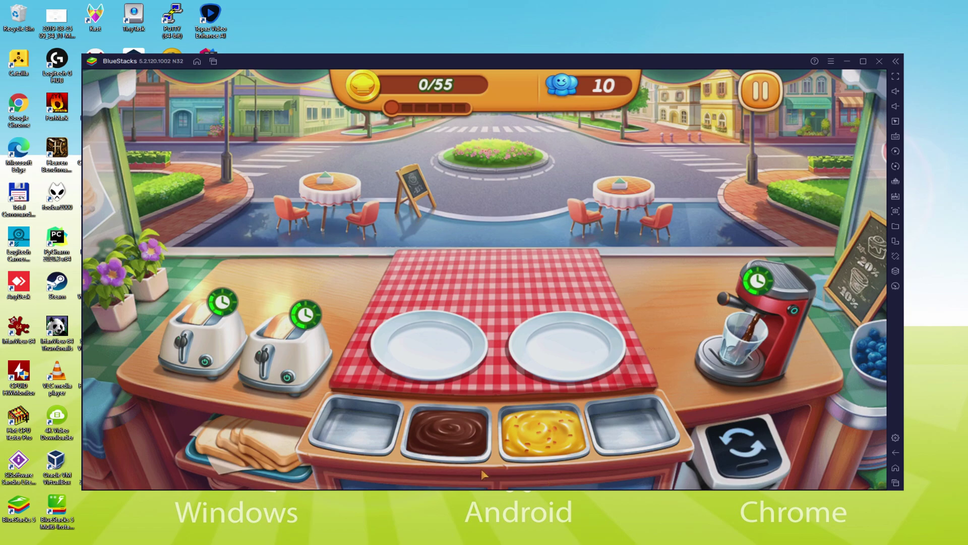